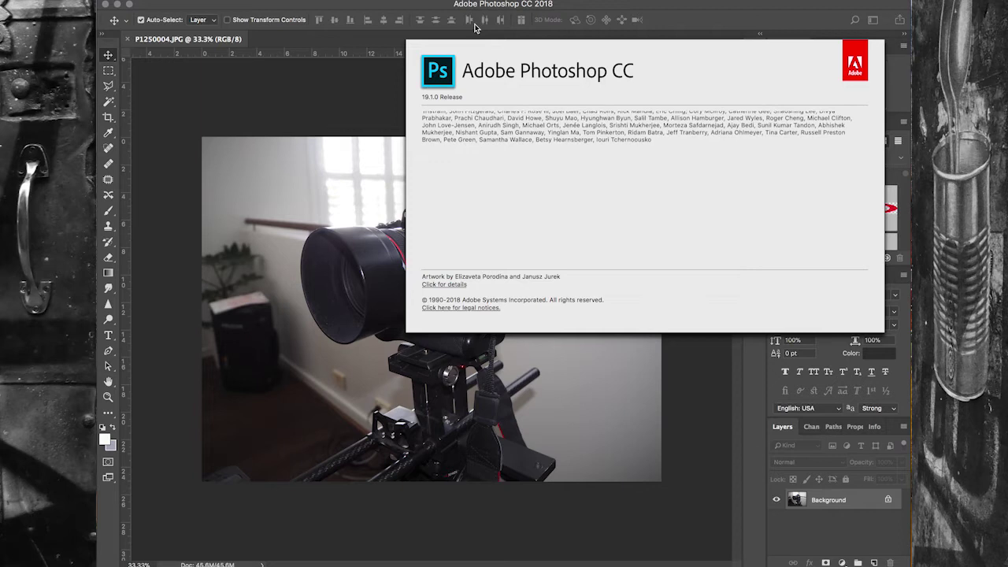
Step: Cut the camera out onto its own layer using Select Subject, and show the grey Layer 2 behind it
{"action": "left_click", "coordinate": [461, 71]}
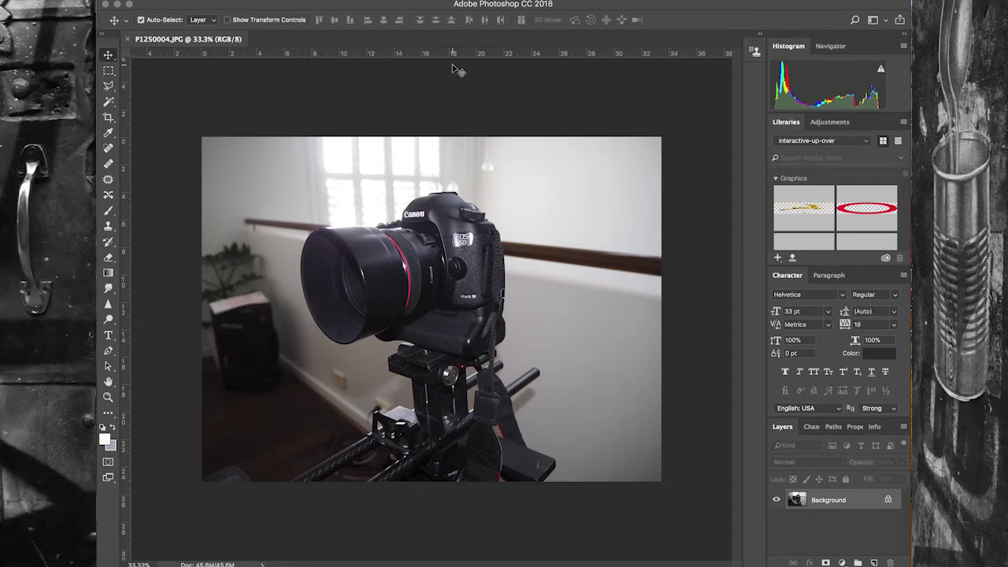
{"action": "left_click", "coordinate": [108, 102]}
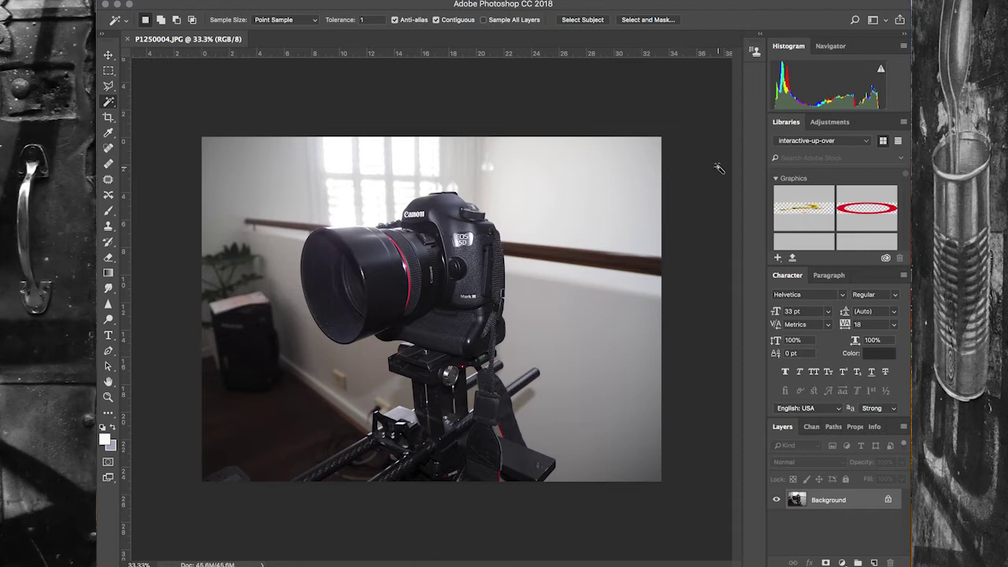
{"action": "left_click", "coordinate": [535, 238]}
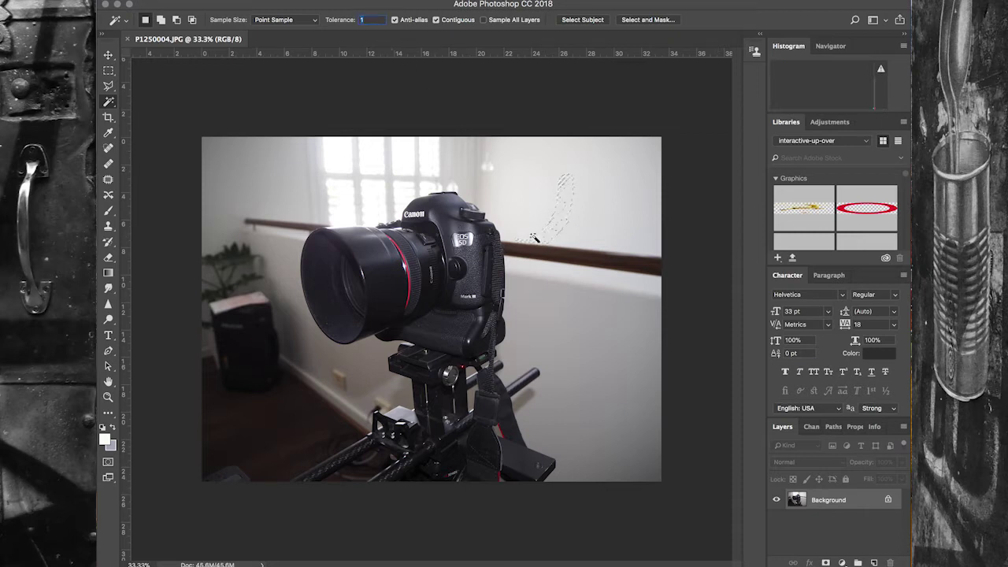
{"action": "key", "text": "super+d"}
{"action": "left_click", "coordinate": [594, 23]}
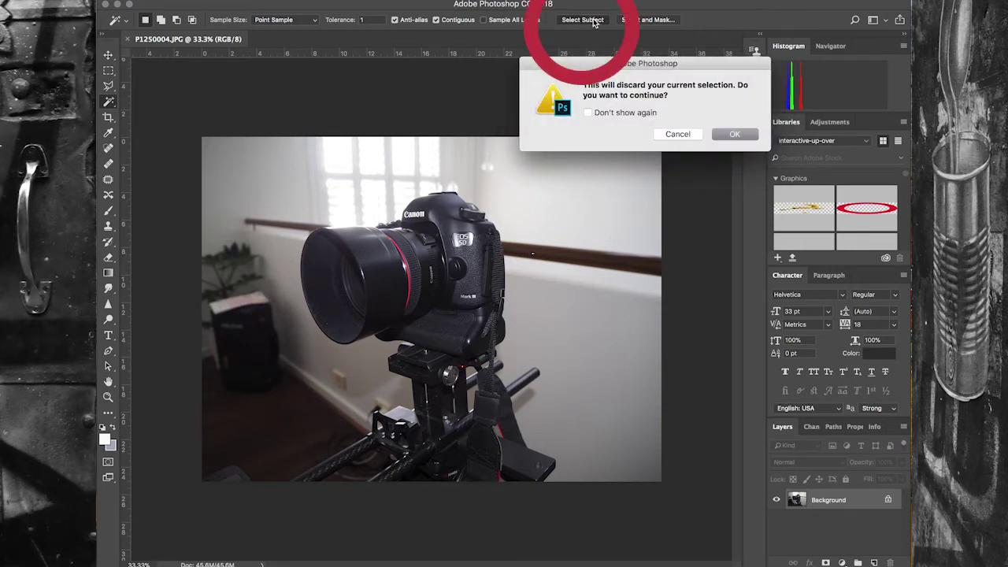
{"action": "left_click", "coordinate": [735, 134]}
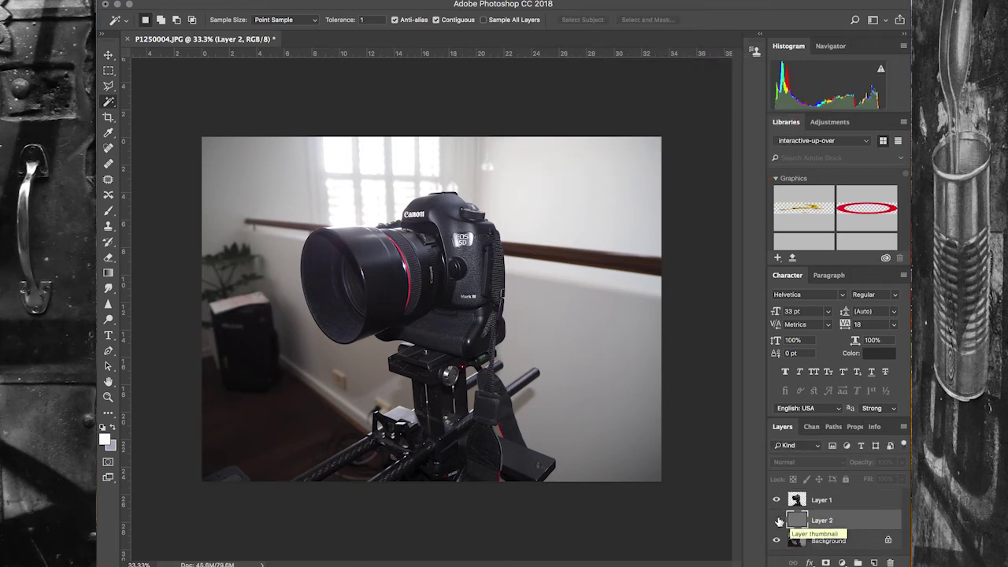
{"action": "left_click", "coordinate": [777, 521]}
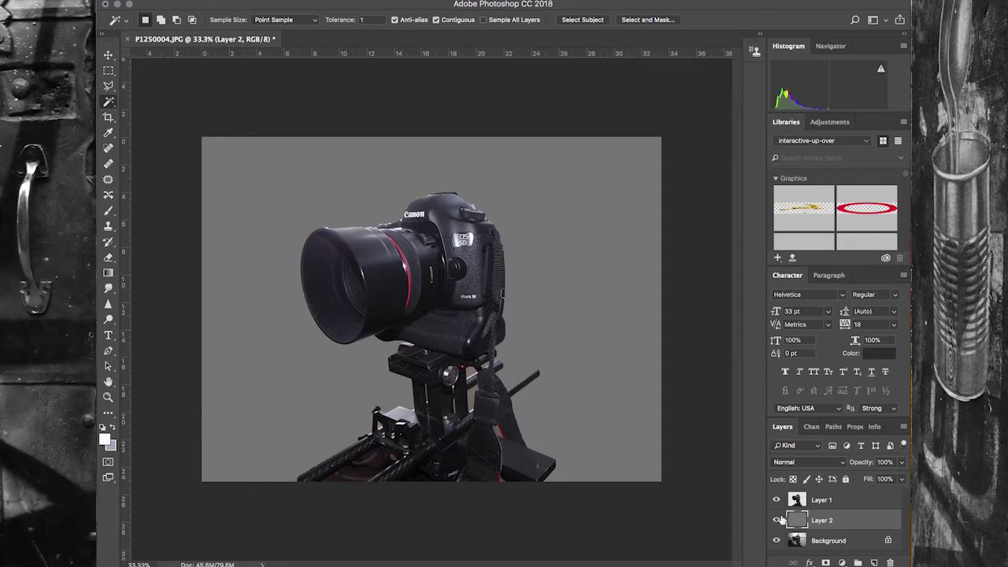
Step: Examine the cut-out's edges at 300% around the camera top, lens hood, battery grip and mounting rig
{"action": "key", "text": "super+equal"}
{"action": "key", "text": "super+equal"}
{"action": "key", "text": "super+equal"}
{"action": "key", "text": "super+equal"}
{"action": "key", "text": "super+equal"}
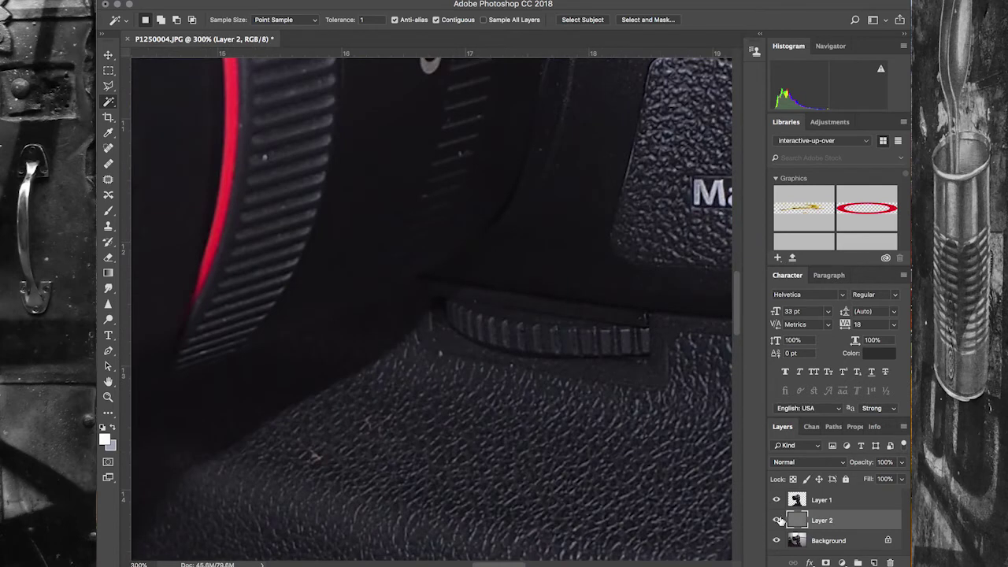
{"action": "key", "text": "h"}
{"action": "left_click_drag", "start_coordinate": [666, 403], "coordinate": [650, 410]}
{"action": "scroll", "coordinate": [650, 410], "scroll_direction": "up", "scroll_amount": 3}
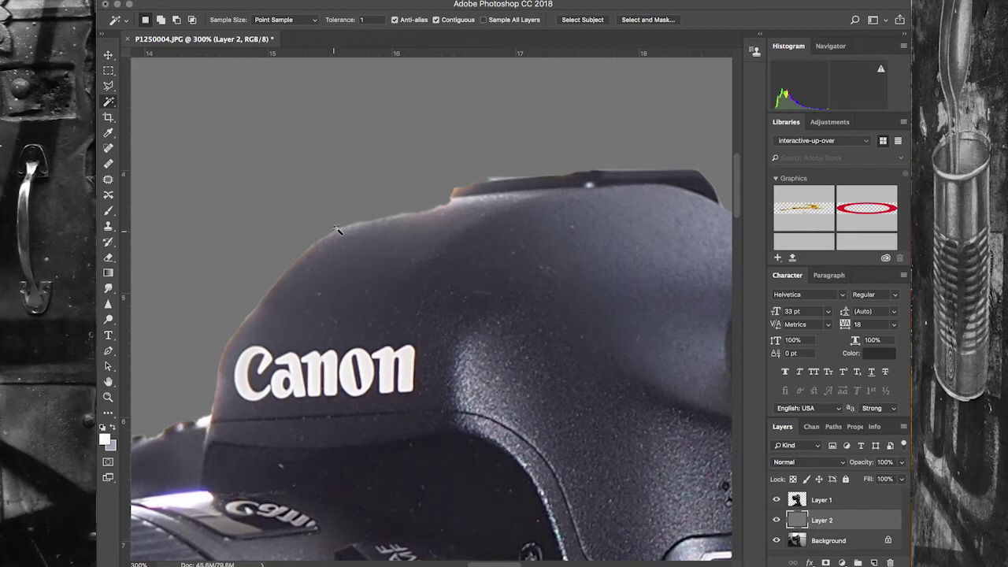
{"action": "scroll", "coordinate": [333, 338], "scroll_direction": "down", "scroll_amount": 3}
{"action": "scroll", "coordinate": [332, 338], "scroll_direction": "left", "scroll_amount": 5}
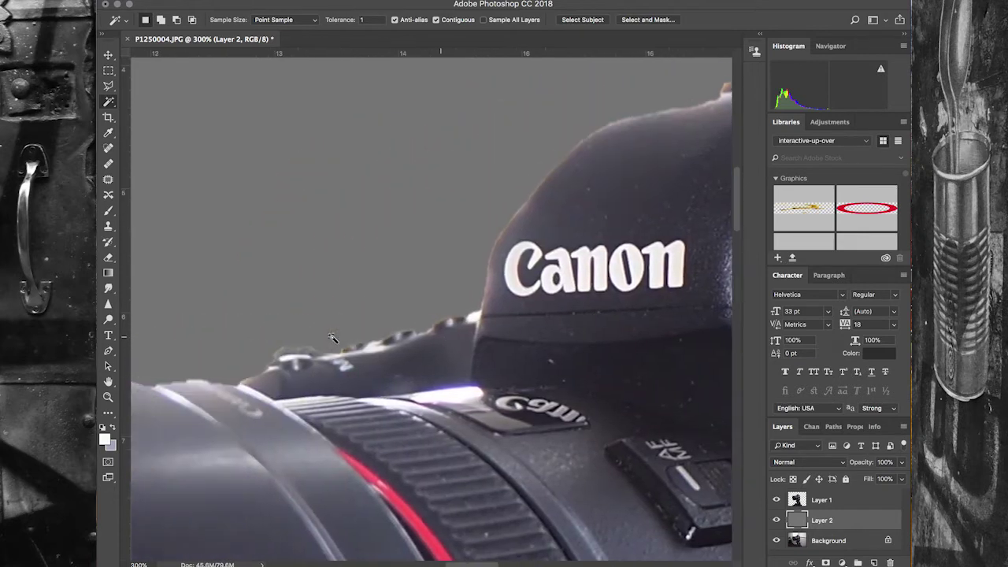
{"action": "scroll", "coordinate": [333, 338], "scroll_direction": "down", "scroll_amount": 2}
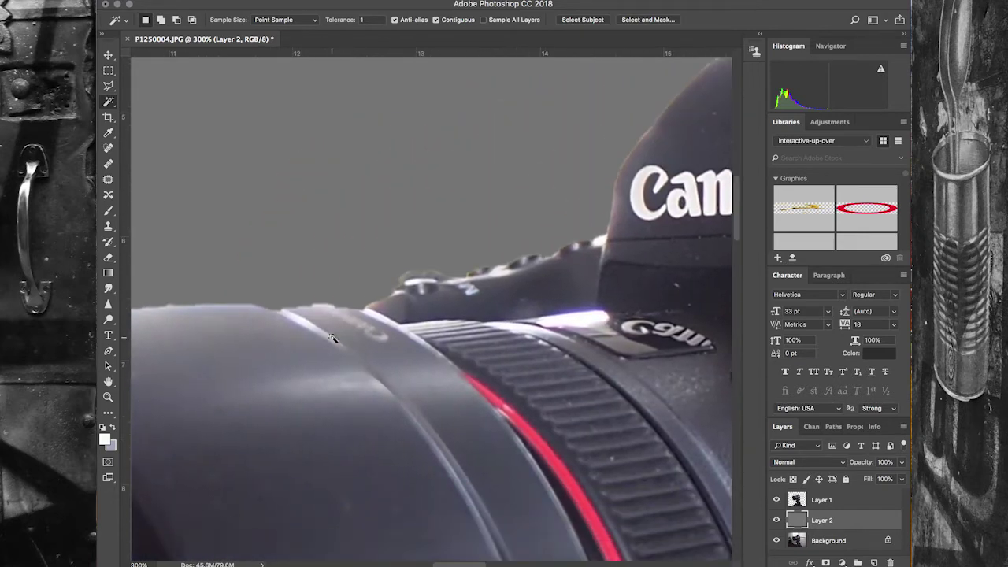
{"action": "scroll", "coordinate": [333, 337], "scroll_direction": "left", "scroll_amount": 6}
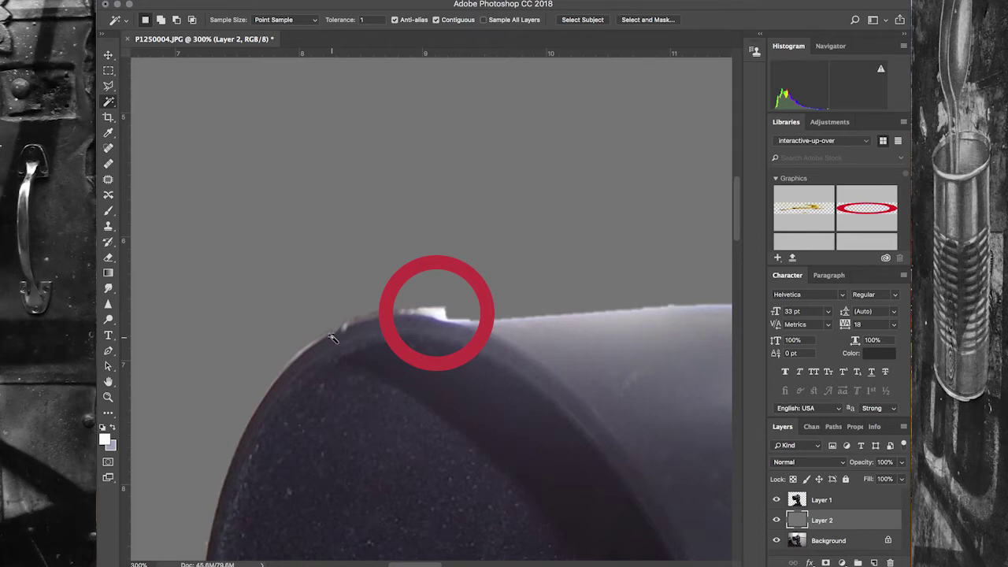
{"action": "scroll", "coordinate": [333, 338], "scroll_direction": "down", "scroll_amount": 10}
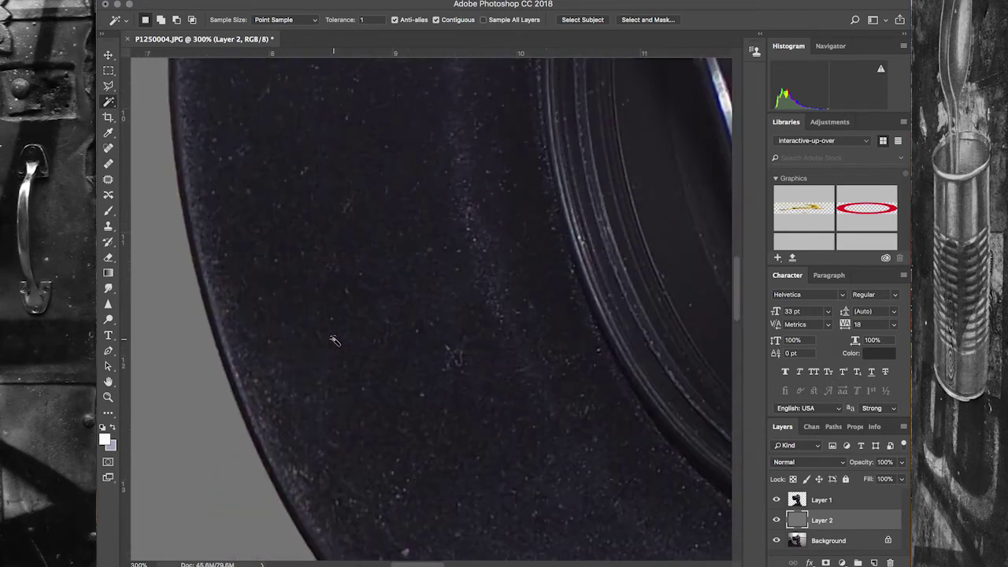
{"action": "scroll", "coordinate": [334, 340], "scroll_direction": "up", "scroll_amount": 5}
{"action": "scroll", "coordinate": [334, 341], "scroll_direction": "down", "scroll_amount": 5}
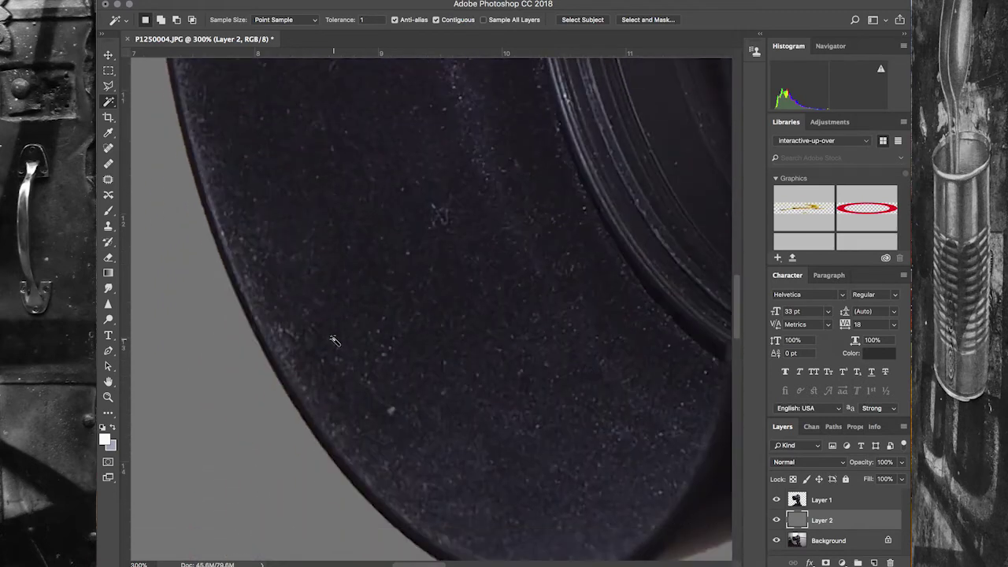
{"action": "scroll", "coordinate": [334, 340], "scroll_direction": "down", "scroll_amount": 5}
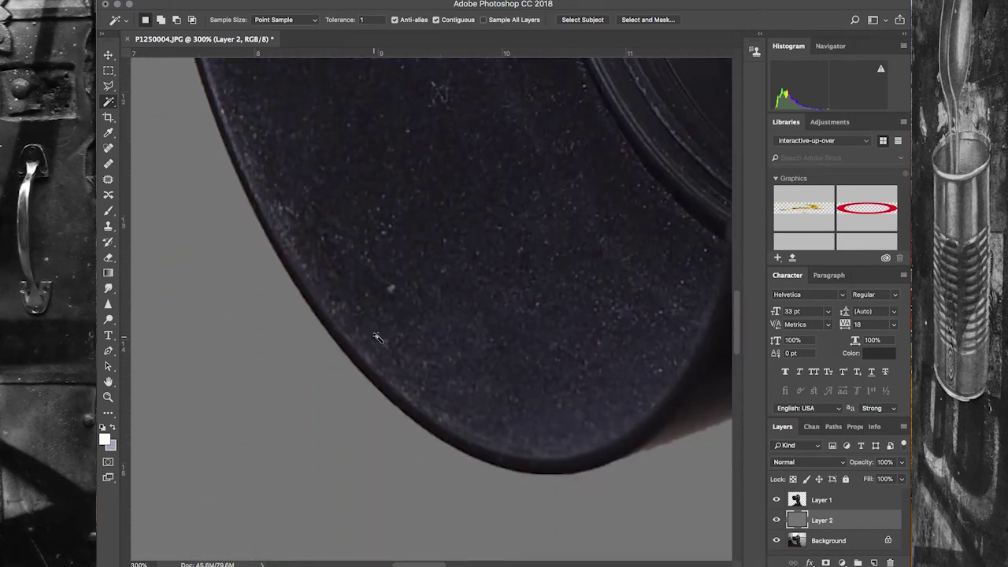
{"action": "scroll", "coordinate": [508, 349], "scroll_direction": "right", "scroll_amount": 10}
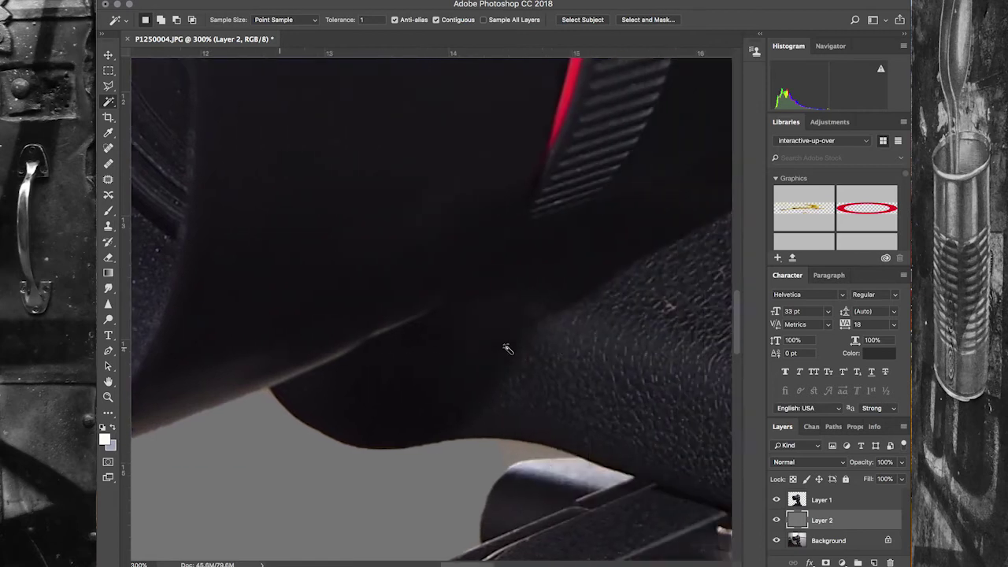
{"action": "scroll", "coordinate": [508, 349], "scroll_direction": "down", "scroll_amount": 10}
Step: Erase along the background remnant above the rig's black bracket on Layer 1 with a soft 65 px eraser
{"action": "key", "text": "e"}
{"action": "key", "text": "alt+bracketright"}
{"action": "mouse_move", "coordinate": [228, 378]}
{"action": "left_mouse_down"}
{"action": "mouse_move", "coordinate": [279, 366]}
{"action": "mouse_move", "coordinate": [347, 393]}
{"action": "left_mouse_up"}
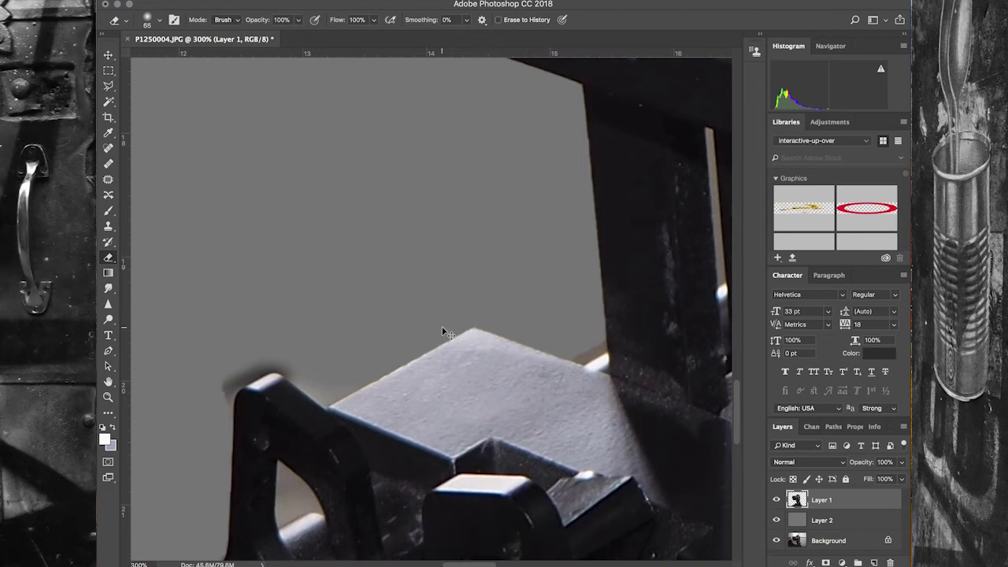
{"action": "scroll", "coordinate": [446, 333], "scroll_direction": "down", "scroll_amount": 5}
{"action": "scroll", "coordinate": [446, 333], "scroll_direction": "down", "scroll_amount": 2}
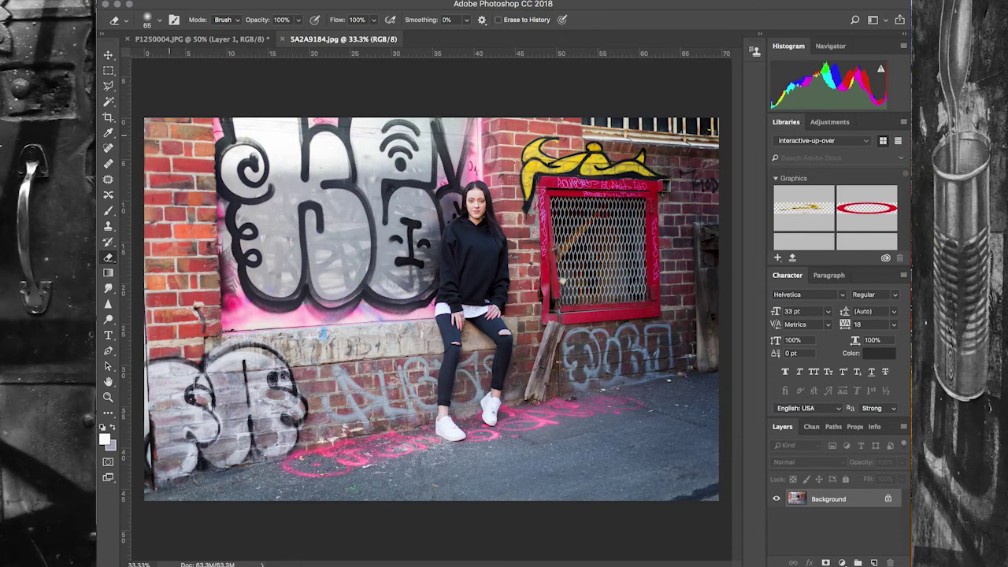
Step: In 5A2A9184.jpg, duplicate the Background layer and copy the woman, picked with Select Subject, onto her own layer
{"action": "left_click", "coordinate": [109, 103]}
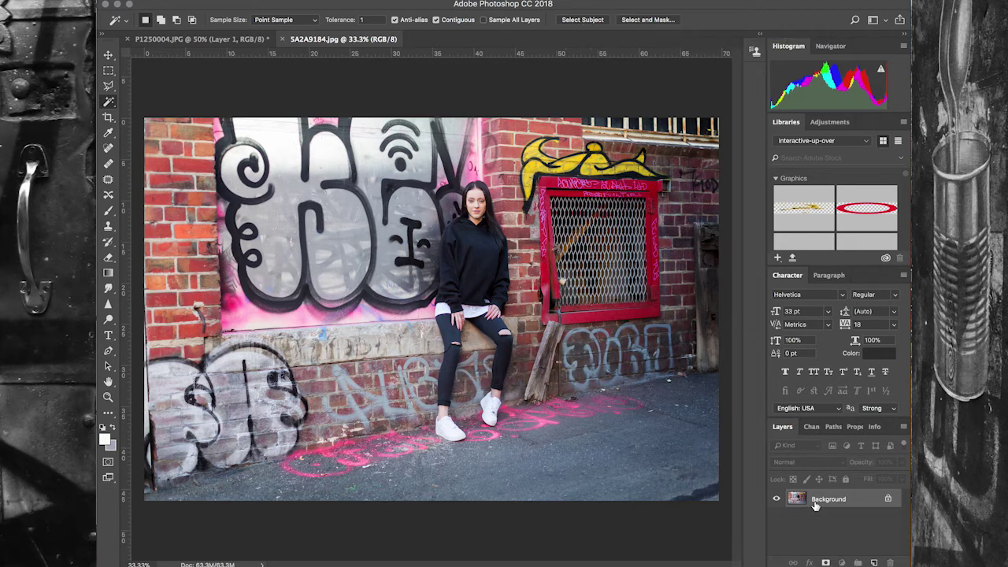
{"action": "key", "text": "ctrl+a"}
{"action": "key", "text": "ctrl+j"}
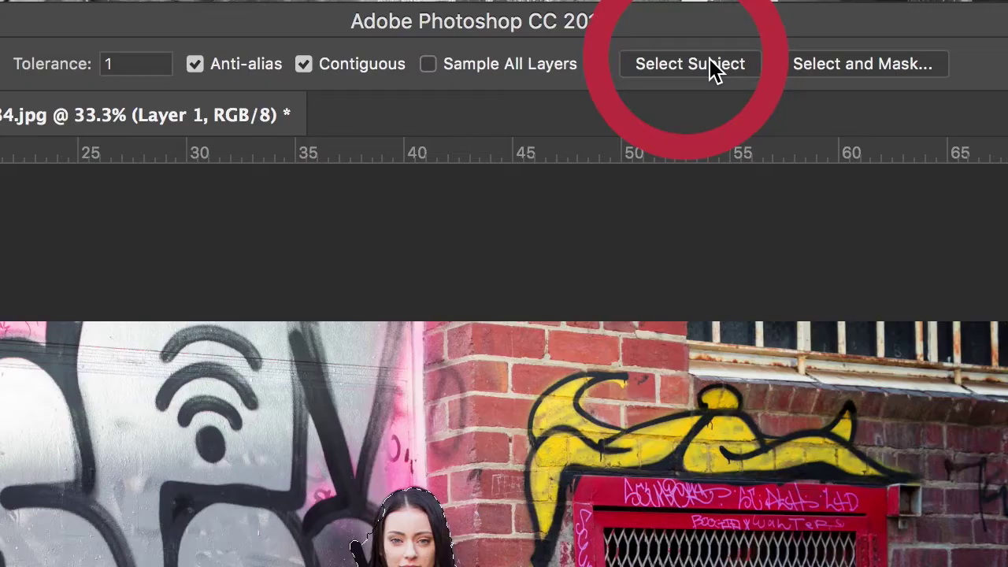
{"action": "left_click", "coordinate": [592, 20]}
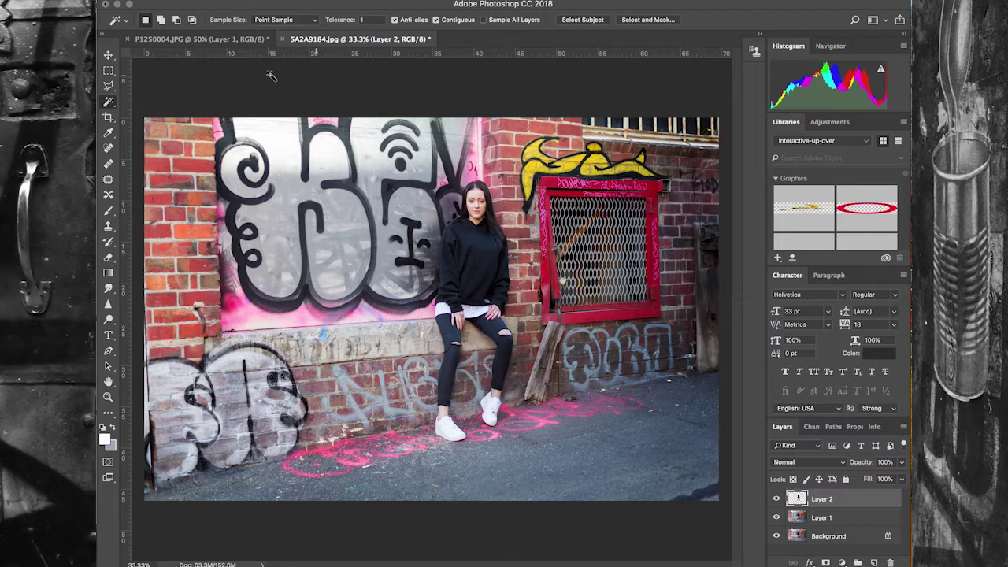
Step: Move the cut-out woman on Layer 2 to the left of the original figure and somewhat lower in the photo
{"action": "left_click", "coordinate": [108, 55]}
{"action": "left_click_drag", "start_coordinate": [479, 260], "coordinate": [390, 269]}
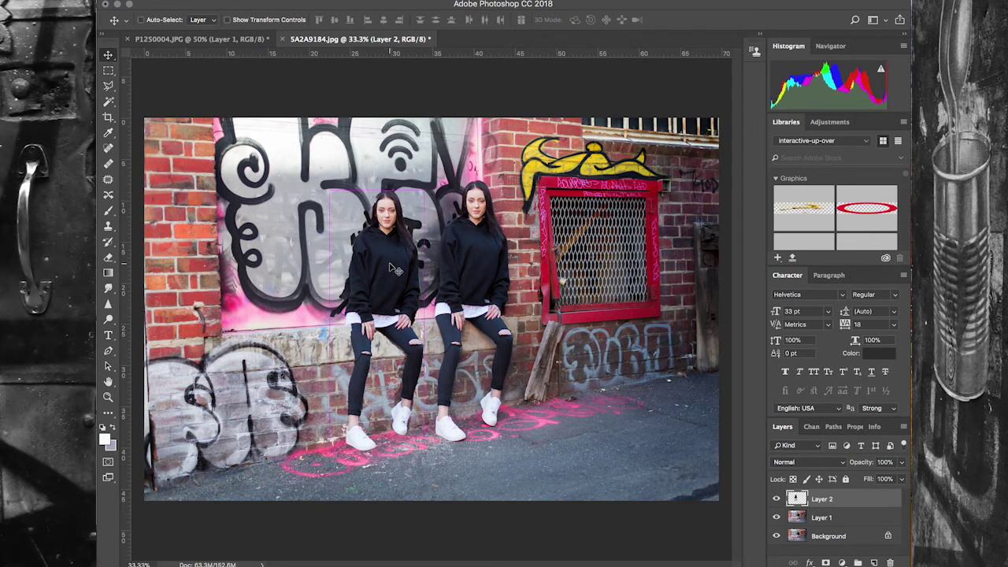
{"action": "key", "text": "ctrl+plus"}
{"action": "key", "text": "ctrl+plus"}
{"action": "key", "text": "ctrl+plus"}
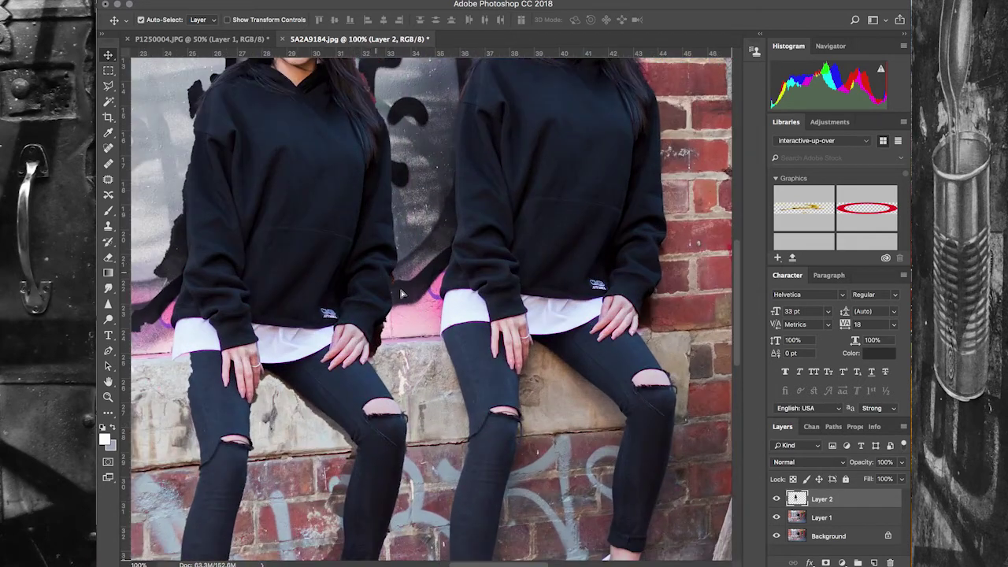
{"action": "left_click_drag", "start_coordinate": [401, 294], "coordinate": [394, 388]}
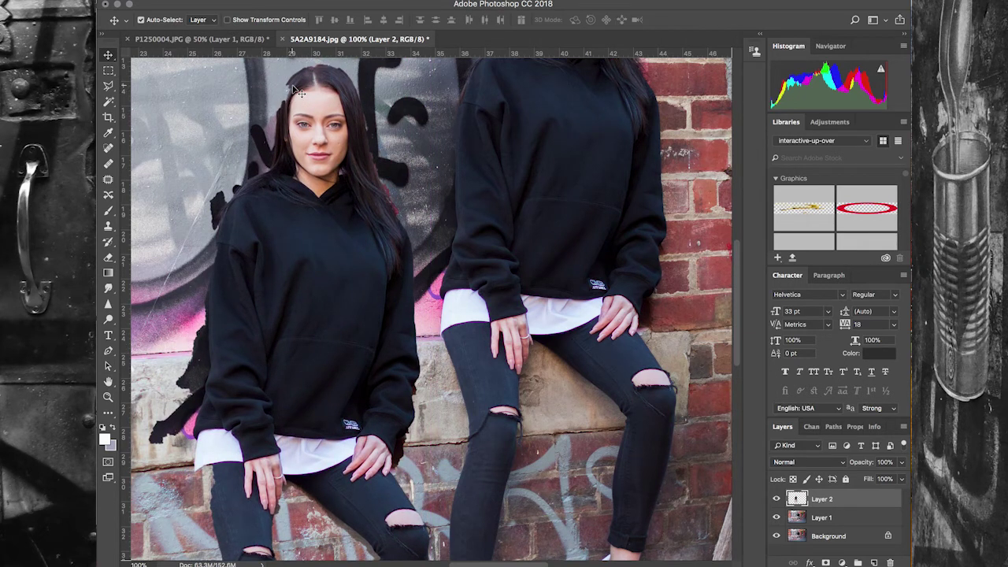
Step: Check the cut-out woman's outline down to her shoes, and move her up level with the original figure
{"action": "scroll", "coordinate": [295, 93], "scroll_direction": "down", "scroll_amount": 3}
{"action": "scroll", "coordinate": [316, 231], "scroll_direction": "down", "scroll_amount": 1}
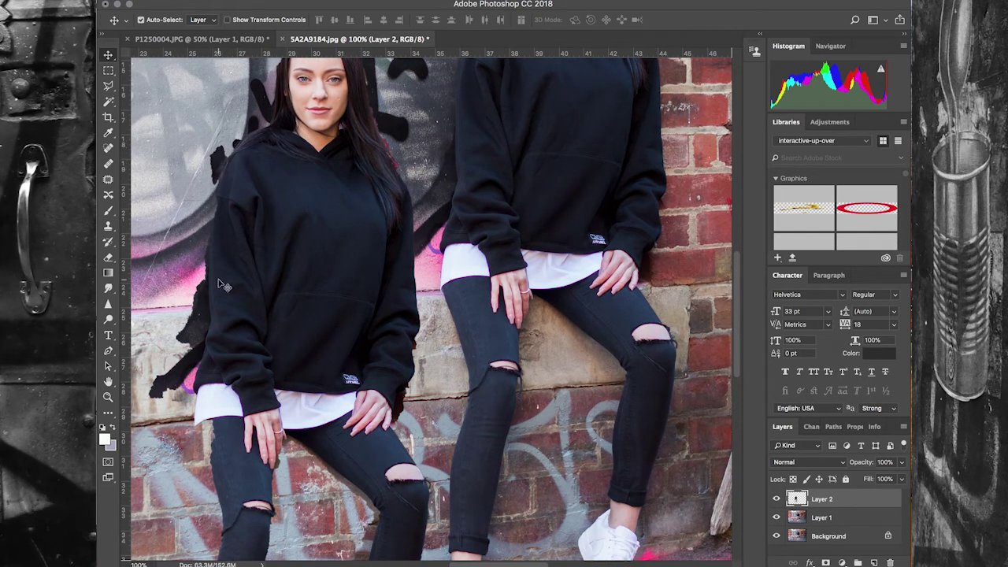
{"action": "scroll", "coordinate": [351, 334], "scroll_direction": "down", "scroll_amount": 10}
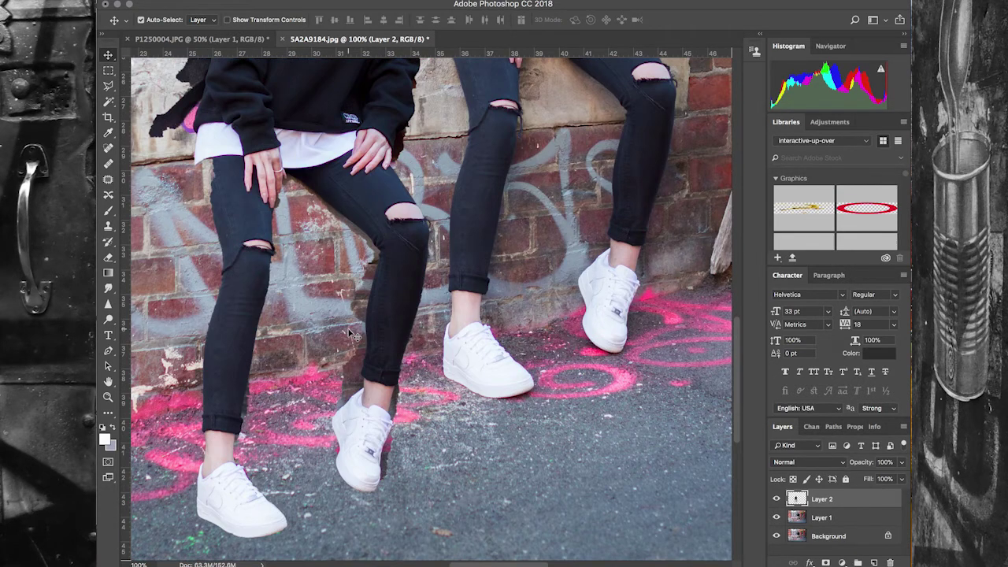
{"action": "scroll", "coordinate": [350, 334], "scroll_direction": "up", "scroll_amount": 10}
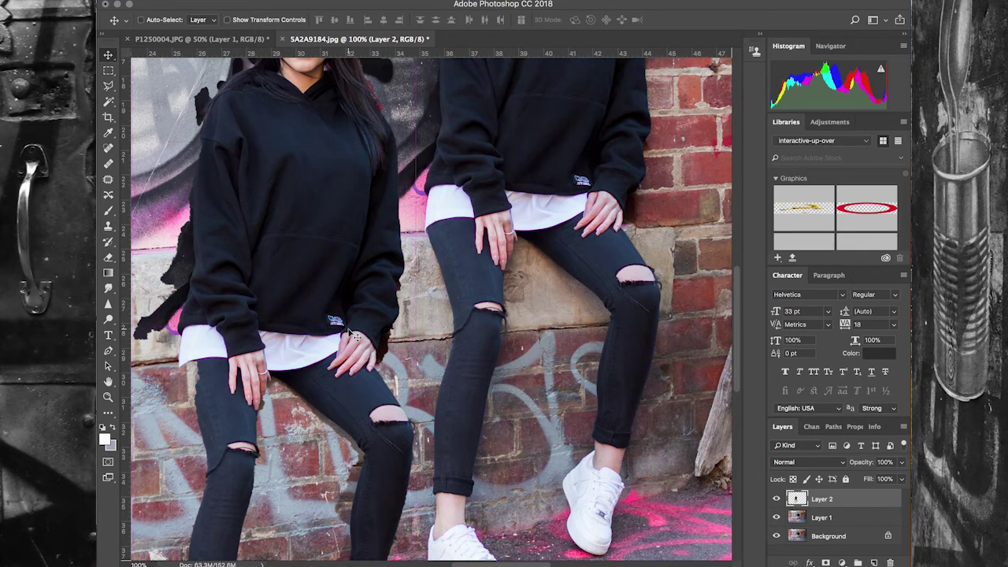
{"action": "key", "text": "ctrl+minus"}
{"action": "key", "text": "ctrl+minus"}
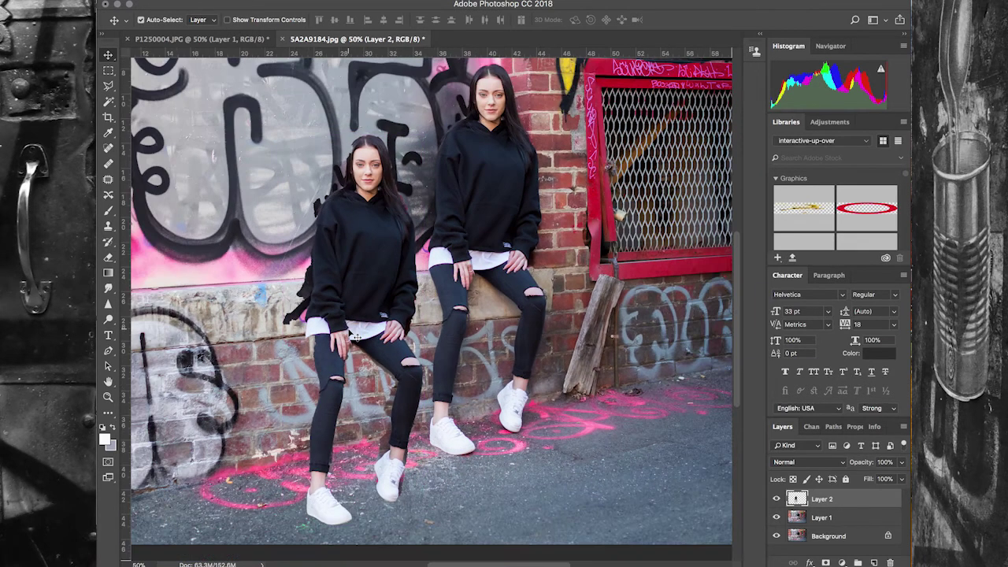
{"action": "left_click_drag", "start_coordinate": [330, 296], "coordinate": [319, 230]}
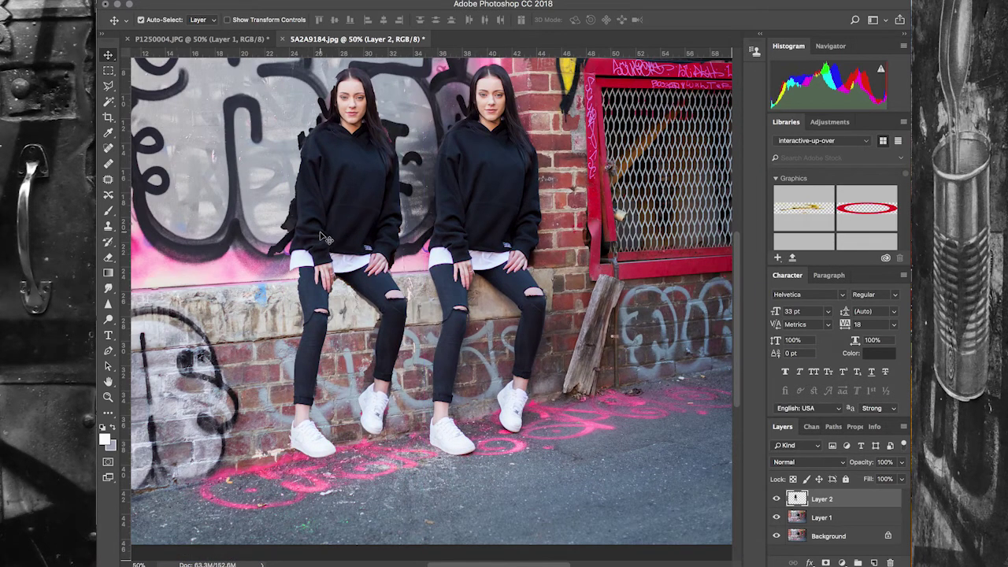
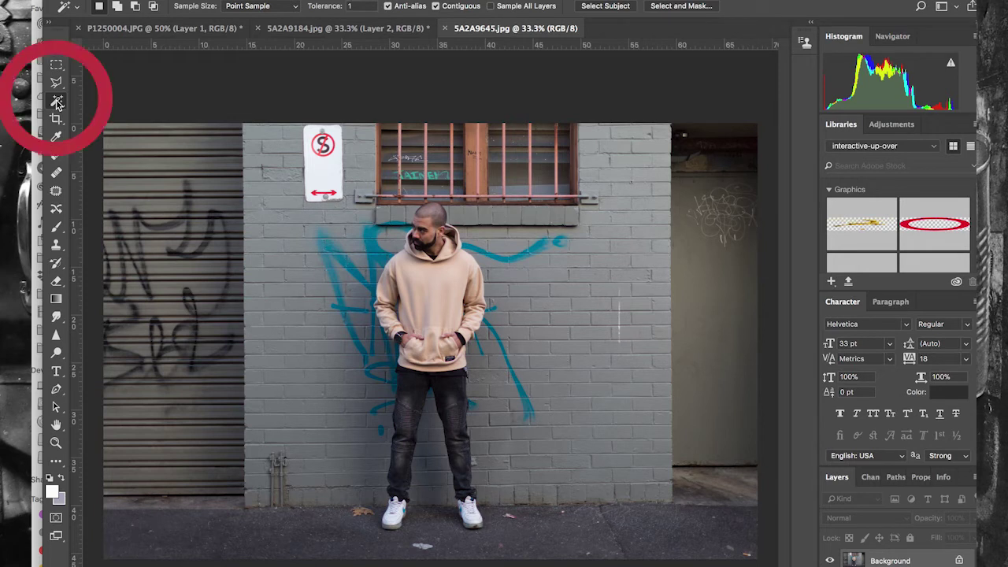
Step: In 5A2A9645.jpg, copy the man, picked with Select Subject, to a new layer and place him right of the original along the wall
{"action": "left_click", "coordinate": [619, 8]}
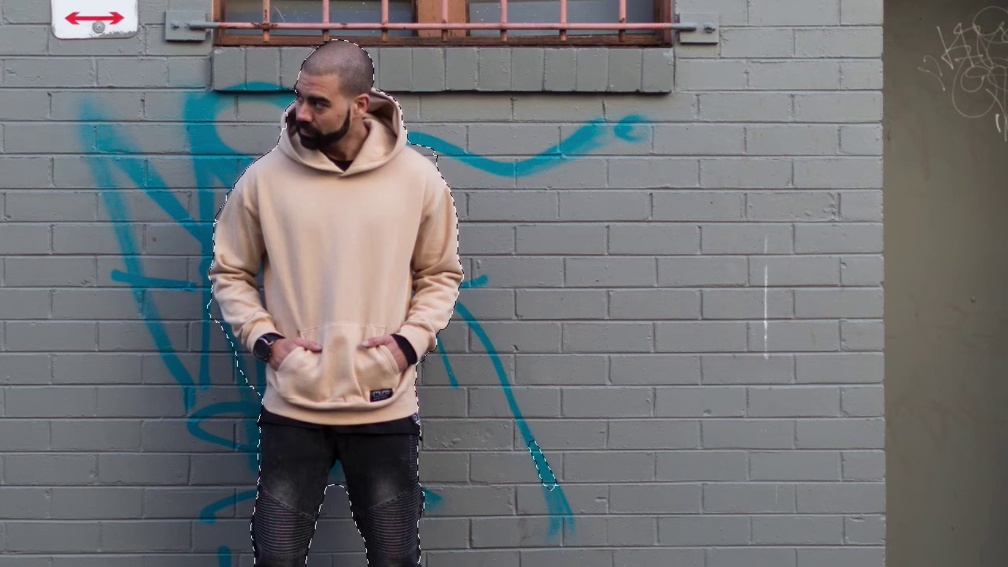
{"action": "key", "text": "ctrl+d"}
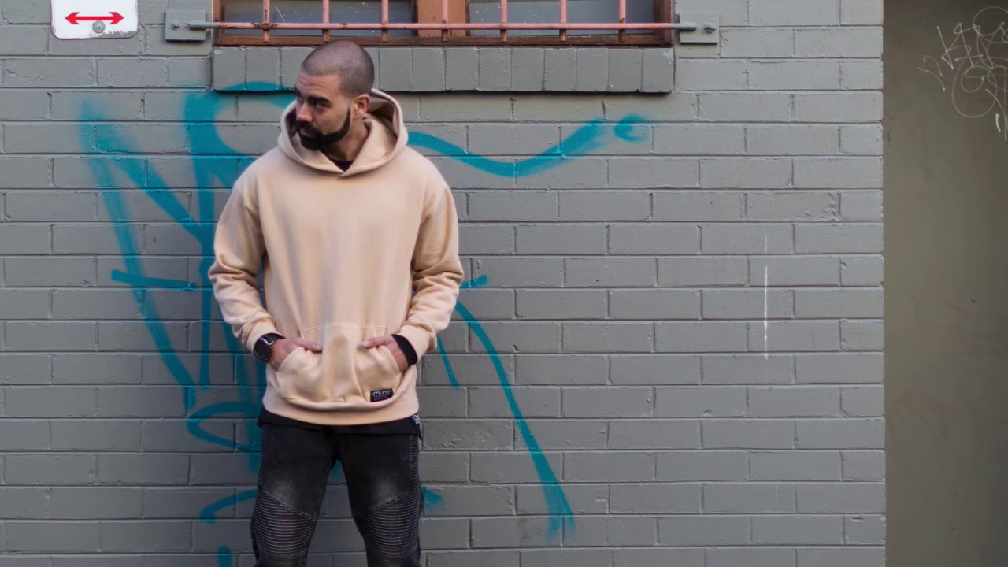
{"action": "left_click_drag", "start_coordinate": [354, 214], "coordinate": [659, 239]}
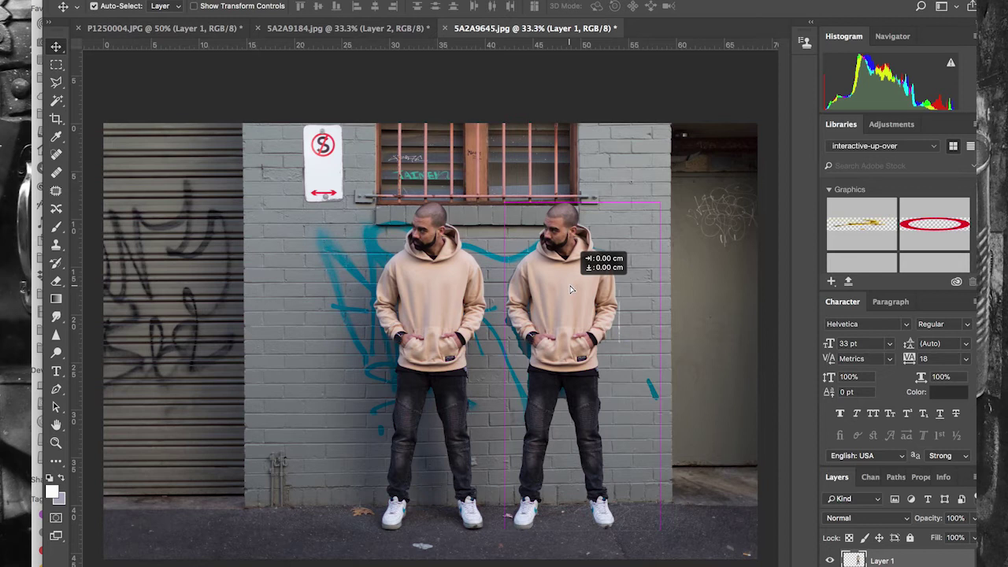
{"action": "mouse_move", "coordinate": [571, 289]}
{"action": "left_mouse_down"}
{"action": "mouse_move", "coordinate": [590, 290]}
{"action": "mouse_move", "coordinate": [572, 290]}
{"action": "left_mouse_up"}
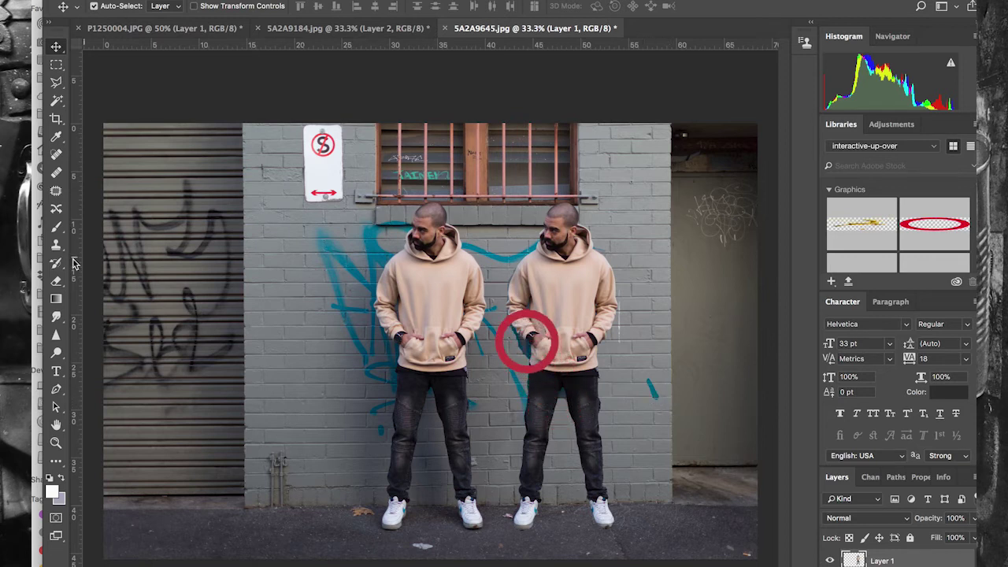
Step: Erase the stray teal graffiti patch to the right of the copied man on Layer 1 with a 65 px eraser
{"action": "key", "text": "e"}
{"action": "left_click_drag", "start_coordinate": [649, 382], "coordinate": [654, 394]}
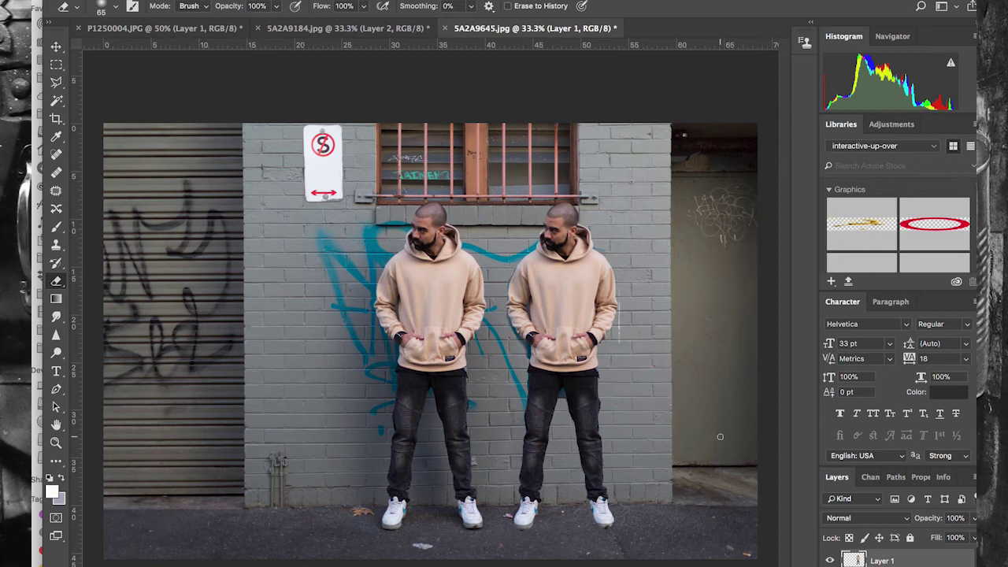
{"action": "left_click", "coordinate": [56, 48]}
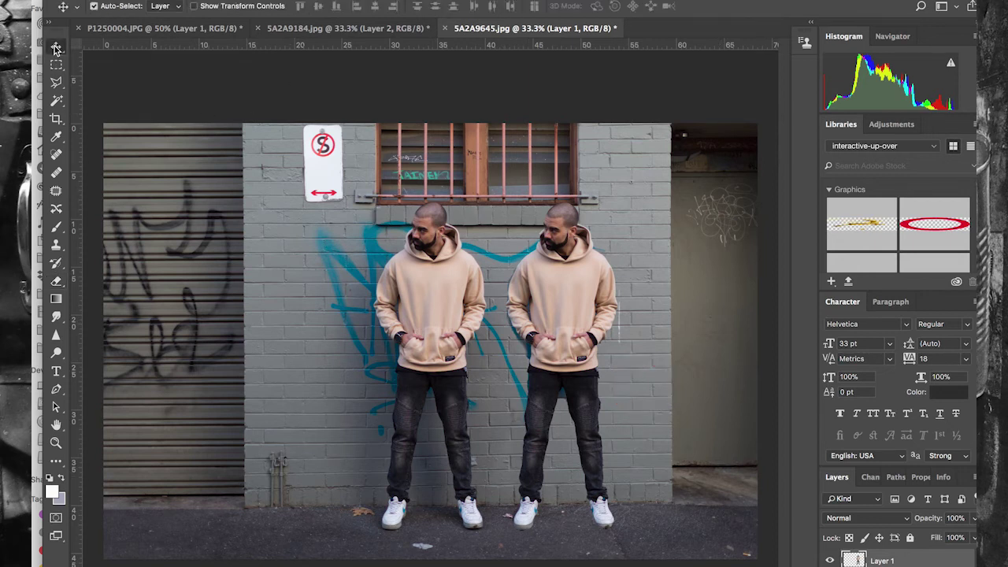
Step: Shift the copied man on Layer 1 around beneath the window to examine the cut-out edge along the top of his head
{"action": "scroll", "coordinate": [368, 223], "scroll_direction": "up", "scroll_amount": 6}
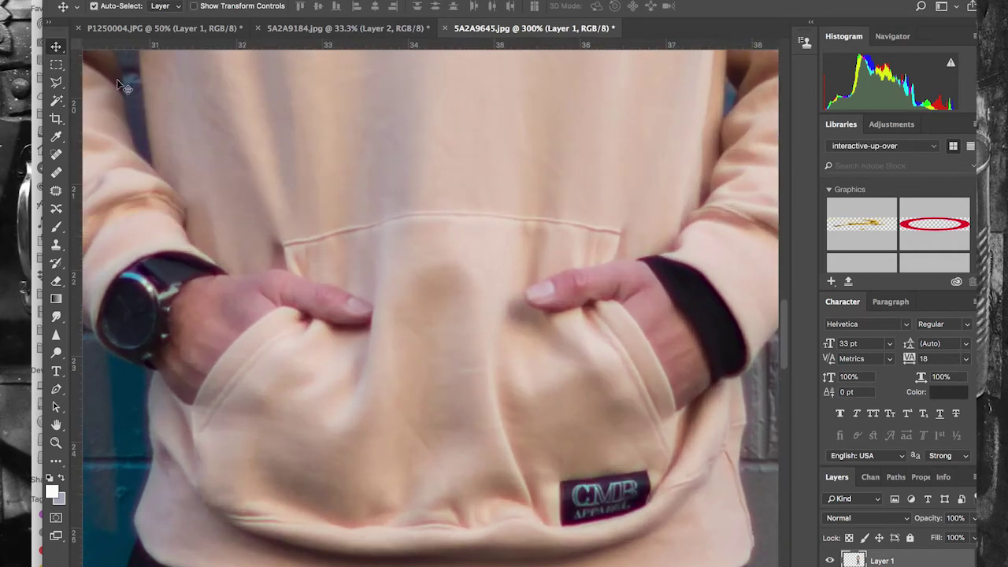
{"action": "scroll", "coordinate": [367, 223], "scroll_direction": "right", "scroll_amount": 12}
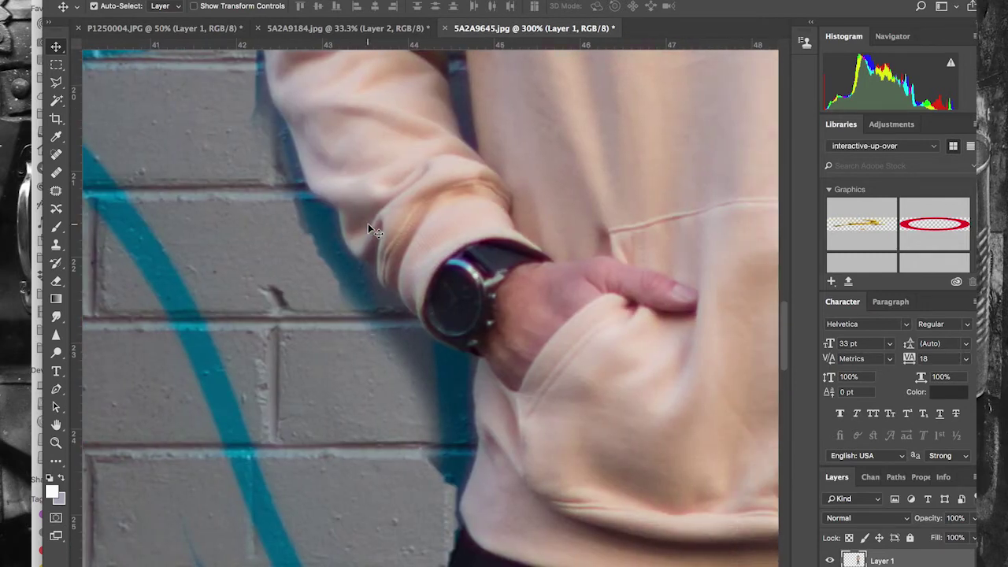
{"action": "scroll", "coordinate": [489, 271], "scroll_direction": "up", "scroll_amount": 15}
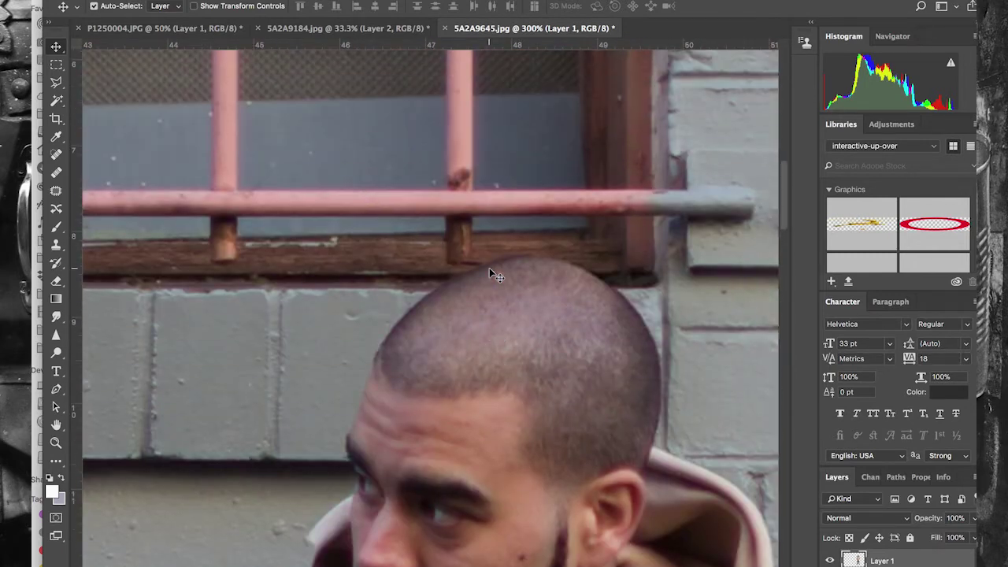
{"action": "left_click_drag", "start_coordinate": [530, 335], "coordinate": [520, 372]}
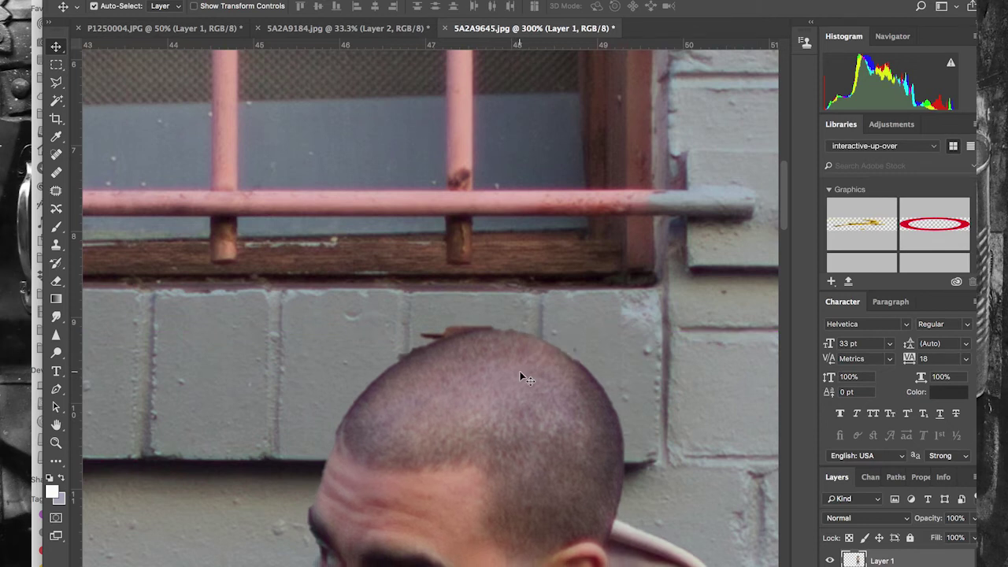
{"action": "left_click_drag", "start_coordinate": [520, 398], "coordinate": [538, 361]}
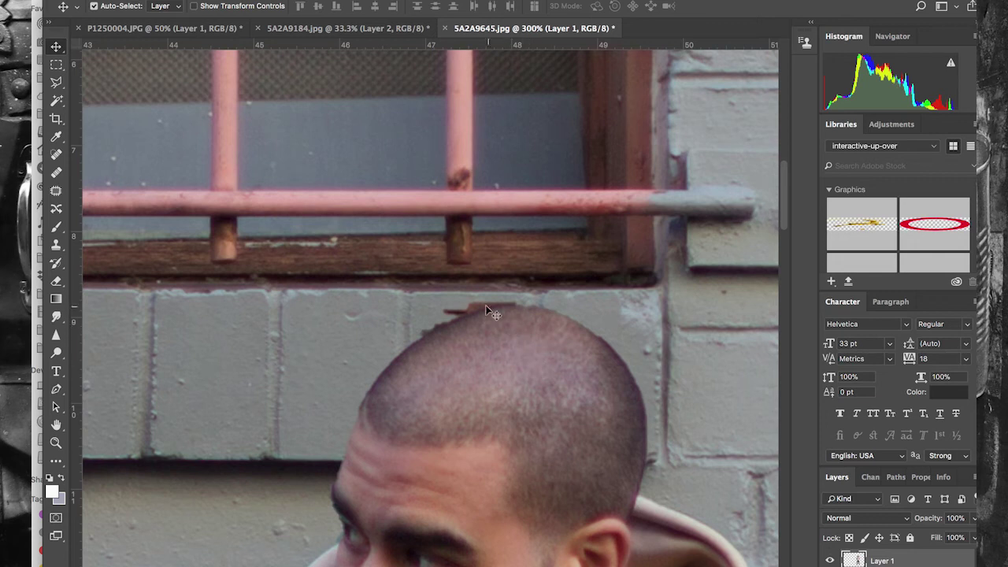
{"action": "left_click_drag", "start_coordinate": [473, 332], "coordinate": [434, 392]}
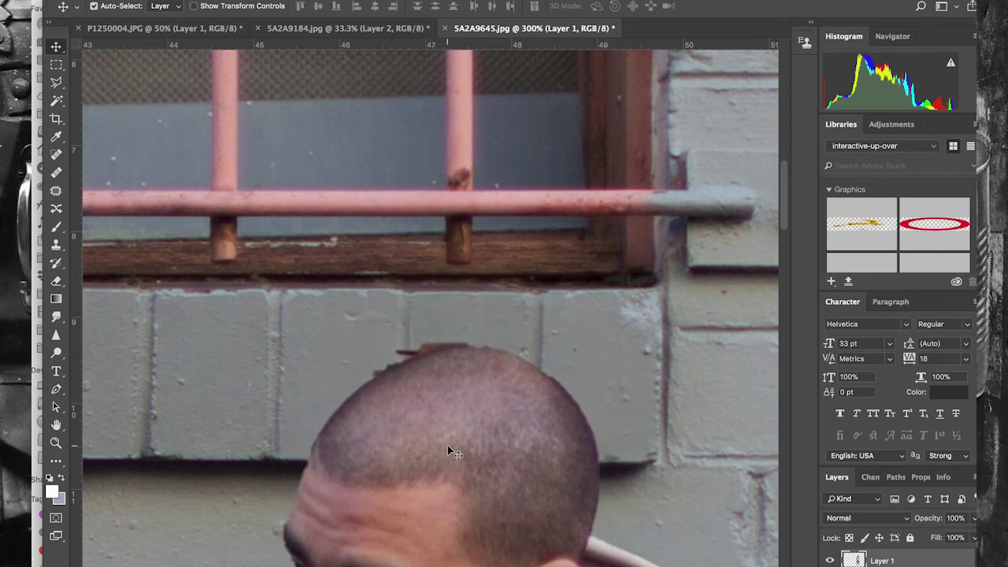
Step: Shift the copied man sideways against the brick wall to examine the cut-out edges around his face and hood
{"action": "scroll", "coordinate": [450, 451], "scroll_direction": "down", "scroll_amount": 10}
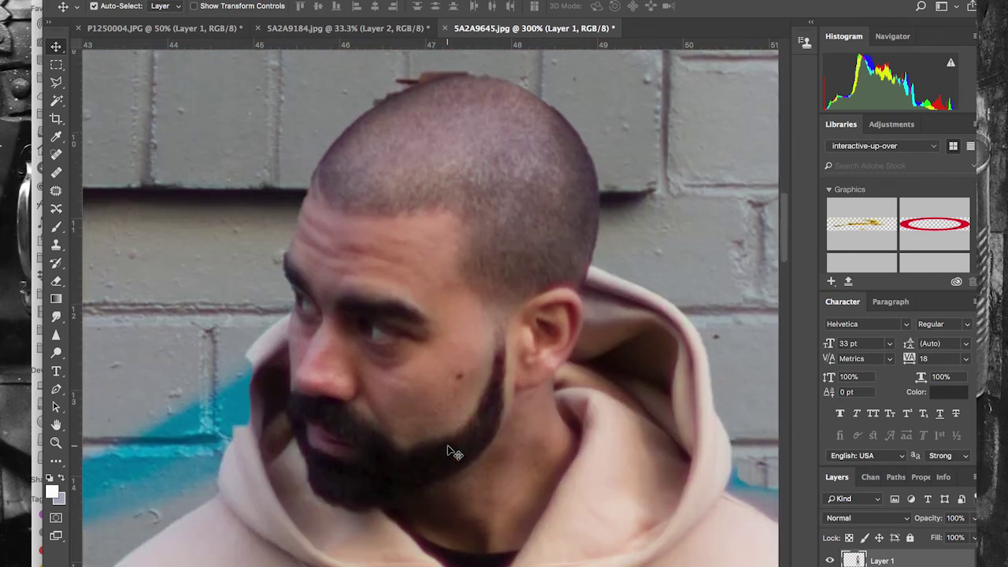
{"action": "left_click_drag", "start_coordinate": [271, 387], "coordinate": [361, 386]}
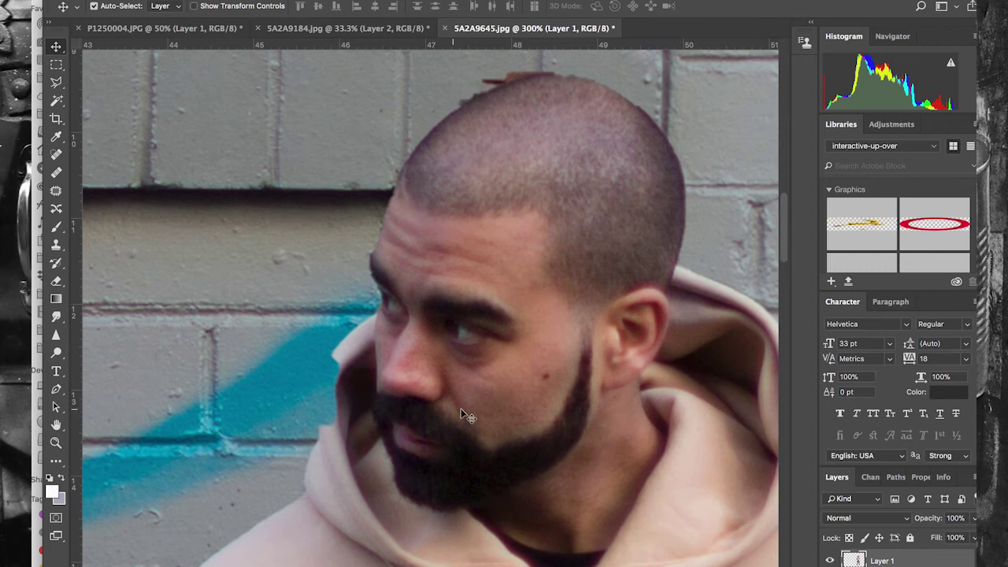
{"action": "left_click_drag", "start_coordinate": [575, 421], "coordinate": [486, 415]}
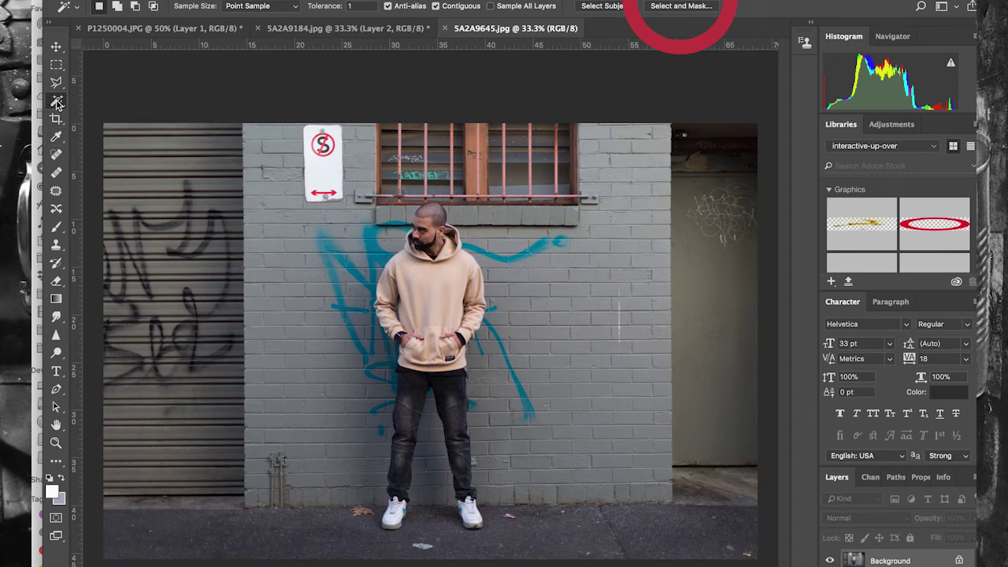
Step: Pick the man in 5A2A9645.jpg with Select Subject, and apply the Select and Mask refinement as a new layer with a layer mask
{"action": "left_click", "coordinate": [617, 8]}
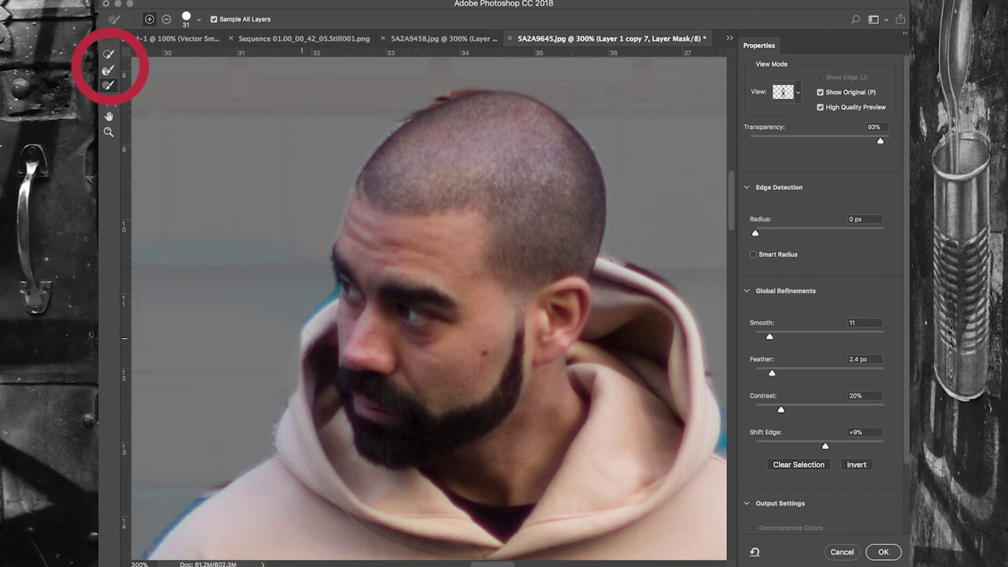
{"action": "key", "text": "Return"}
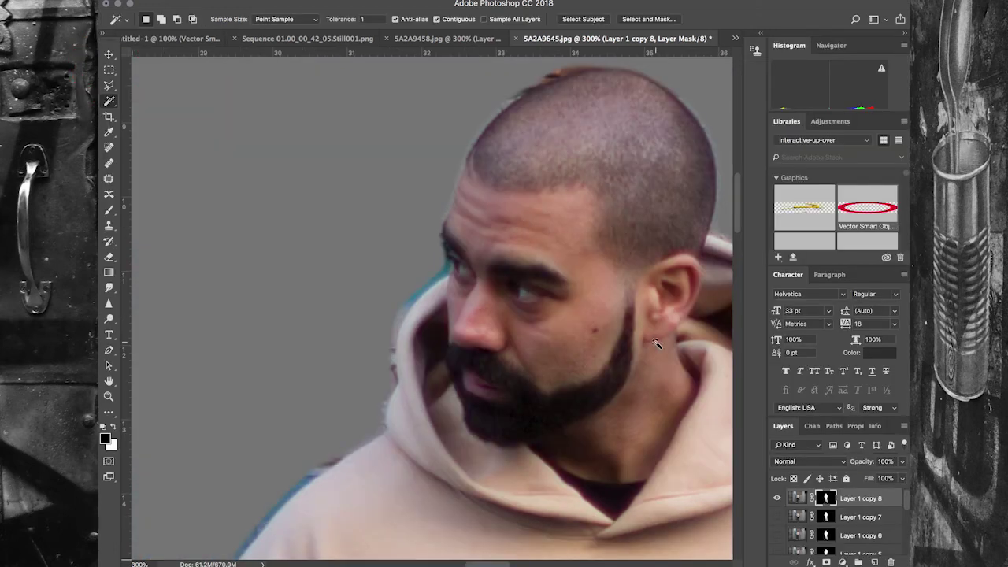